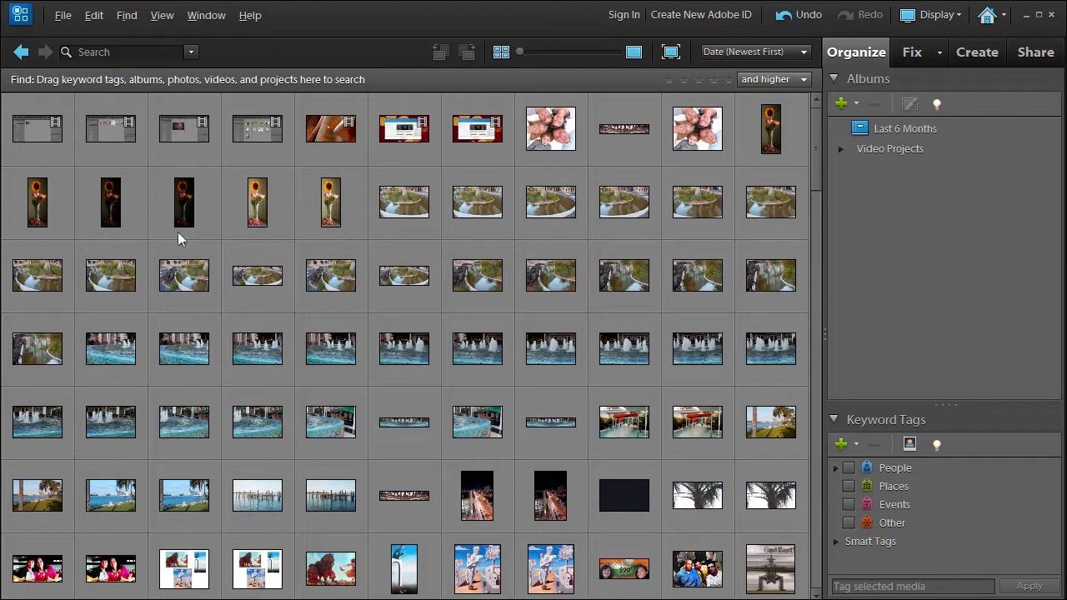
Show the media in Thumbnail View and try medium, single-photo and small thumbnail sizes.
{"action": "left_click", "coordinate": [946, 22]}
{"action": "left_click", "coordinate": [810, 34]}
{"action": "left_click_drag", "start_coordinate": [520, 52], "coordinate": [581, 54]}
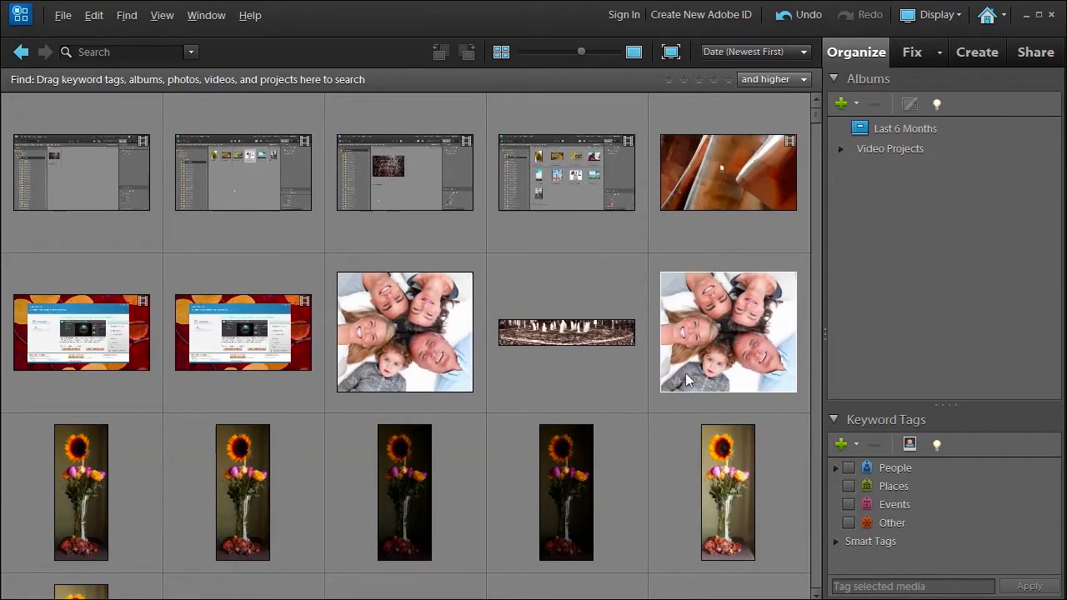
{"action": "left_click", "coordinate": [635, 52]}
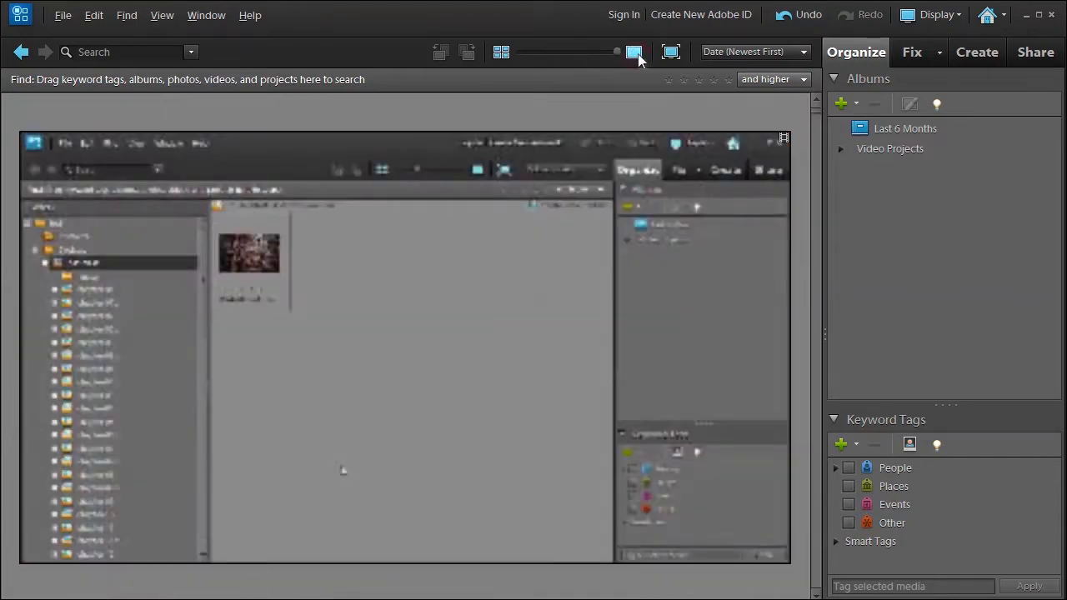
{"action": "left_click_drag", "start_coordinate": [617, 52], "coordinate": [527, 52]}
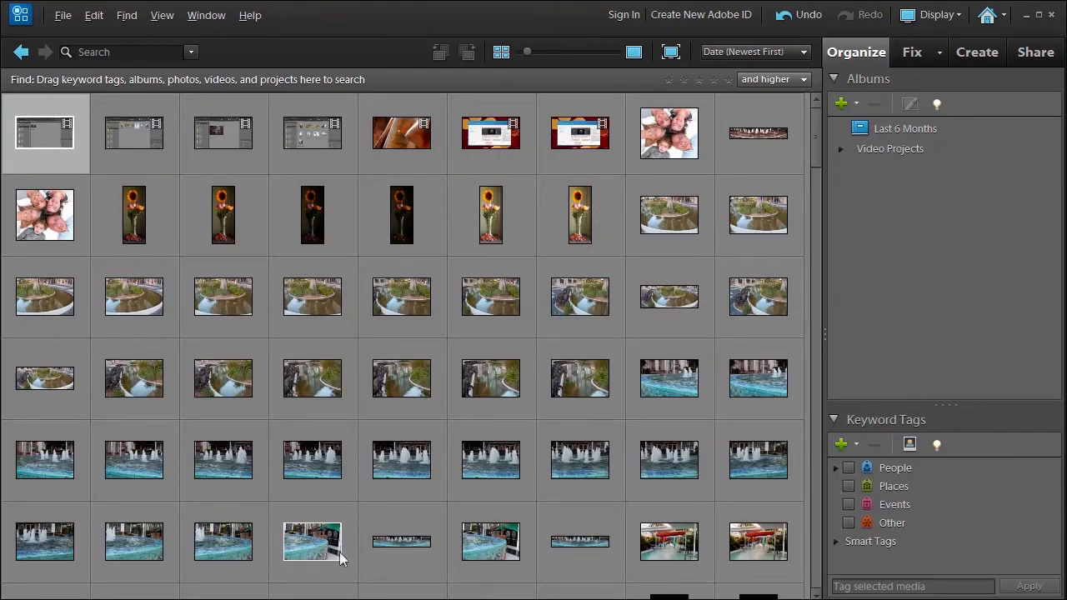
Select a photo of the fountain jets in the media grid and enlarge the thumbnails to four per row.
{"action": "left_click", "coordinate": [401, 458]}
{"action": "scroll", "coordinate": [408, 400], "scroll_direction": "up", "scroll_amount": 1}
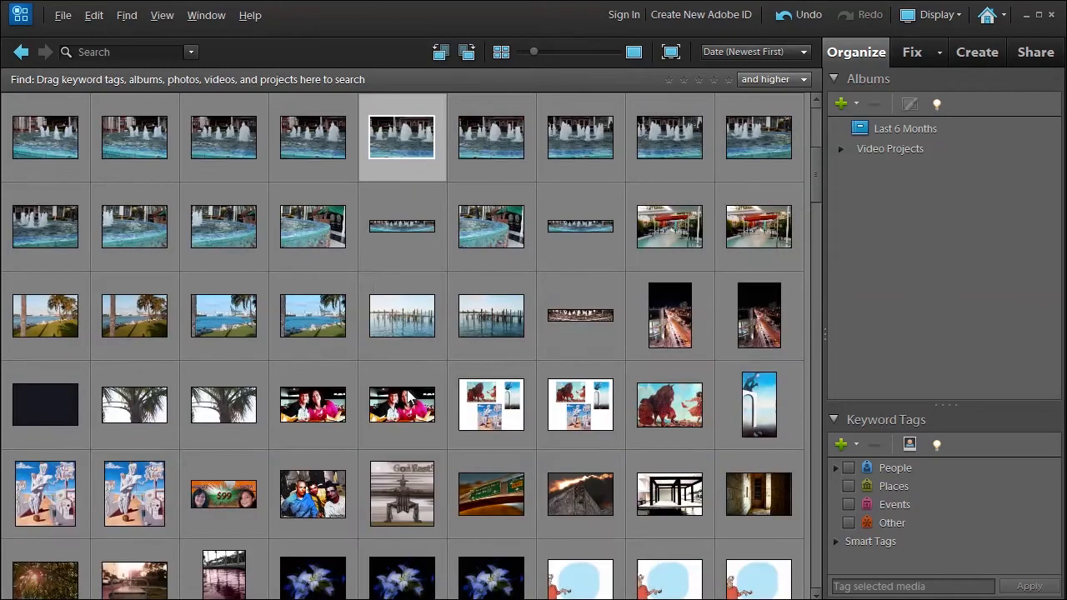
{"action": "scroll", "coordinate": [407, 396], "scroll_direction": "up", "scroll_amount": 4}
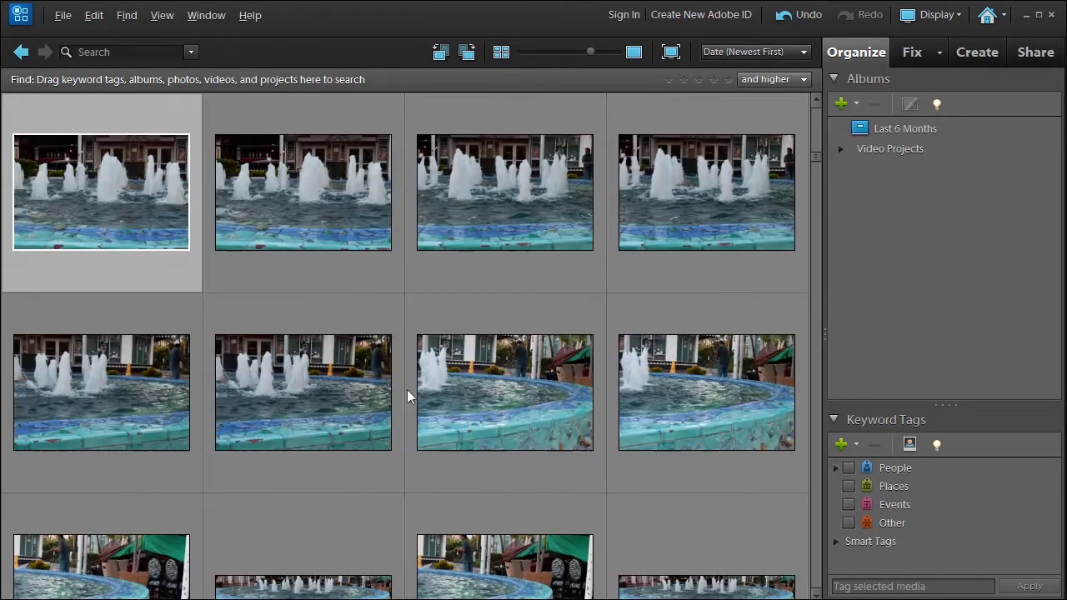
{"action": "scroll", "coordinate": [407, 389], "scroll_direction": "up", "scroll_amount": 2}
{"action": "scroll", "coordinate": [407, 389], "scroll_direction": "down", "scroll_amount": 3}
{"action": "scroll", "coordinate": [407, 389], "scroll_direction": "up", "scroll_amount": 1}
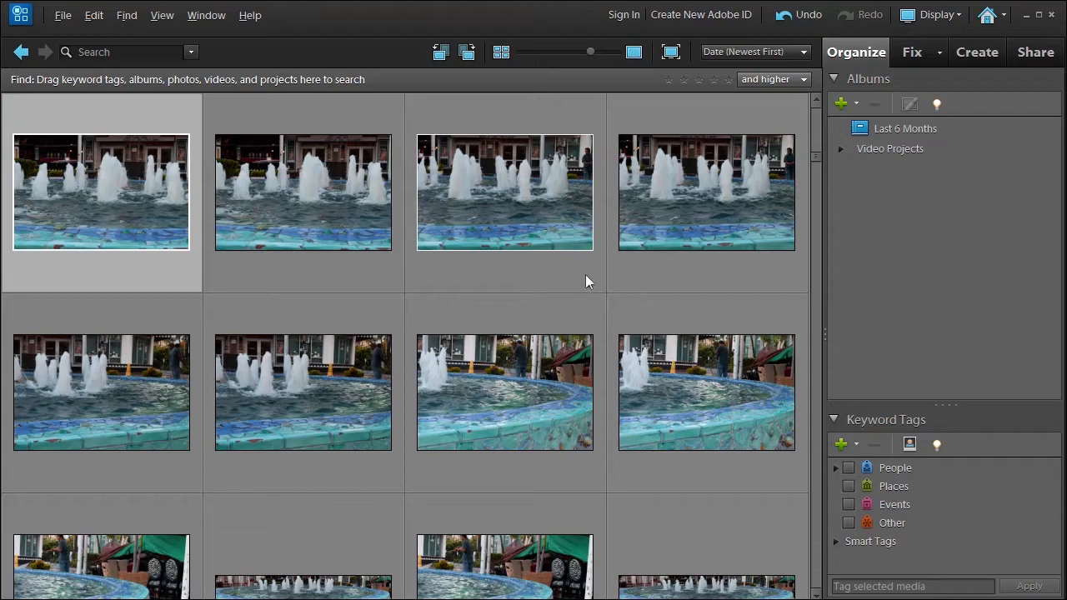
Switch the display to Folder Location and show the contents of the chapter-01 folder.
{"action": "left_click", "coordinate": [932, 15]}
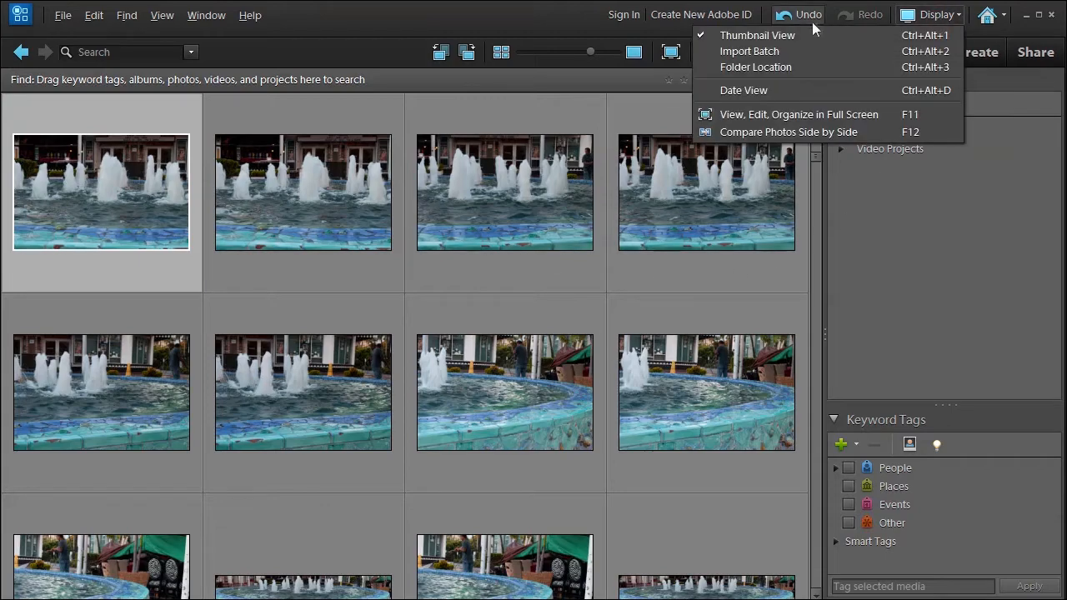
{"action": "left_click", "coordinate": [754, 67]}
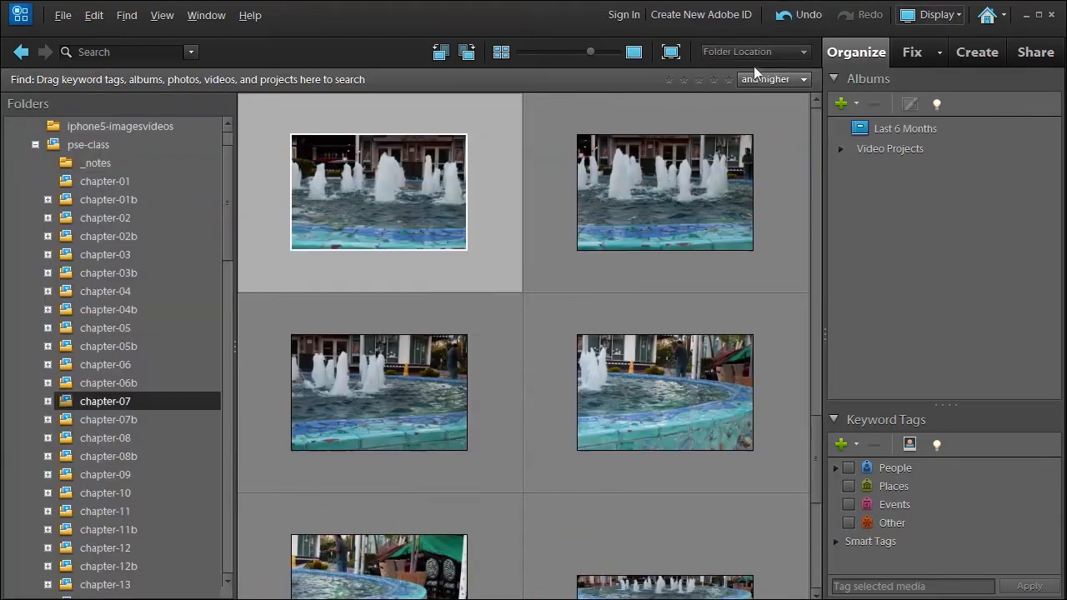
{"action": "left_click", "coordinate": [103, 181]}
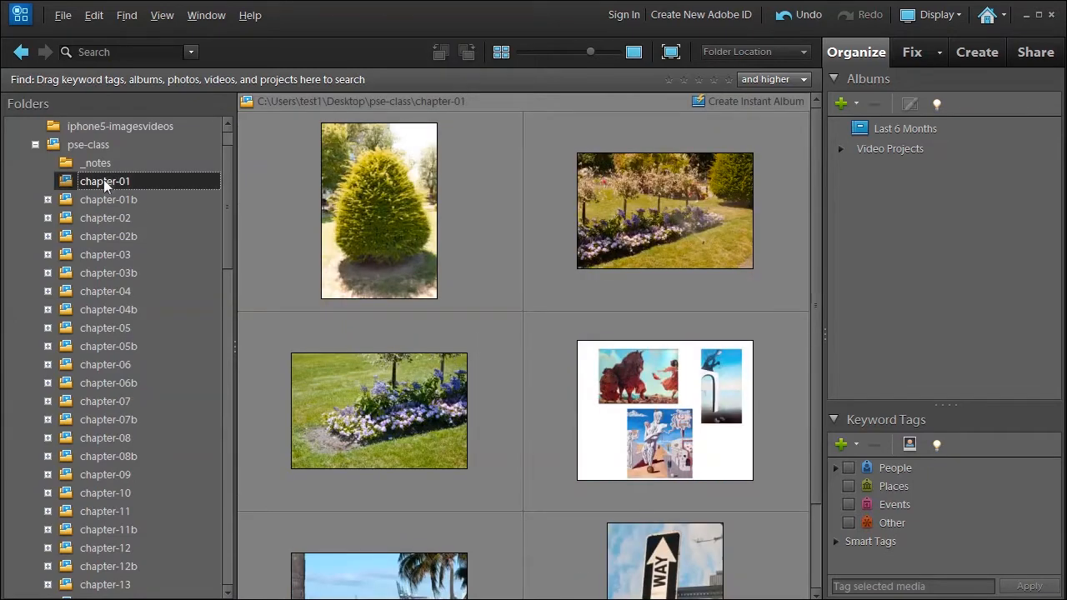
Reduce the chapter-01 thumbnails to the smallest size, and enlarge them again to three per row.
{"action": "left_click", "coordinate": [521, 52]}
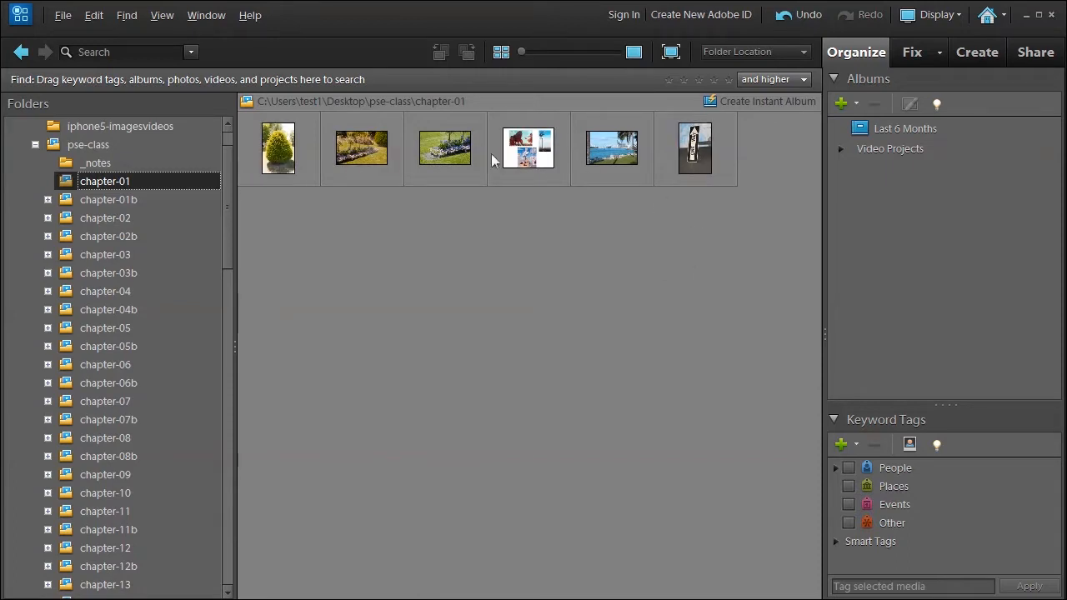
{"action": "mouse_move", "coordinate": [88, 184]}
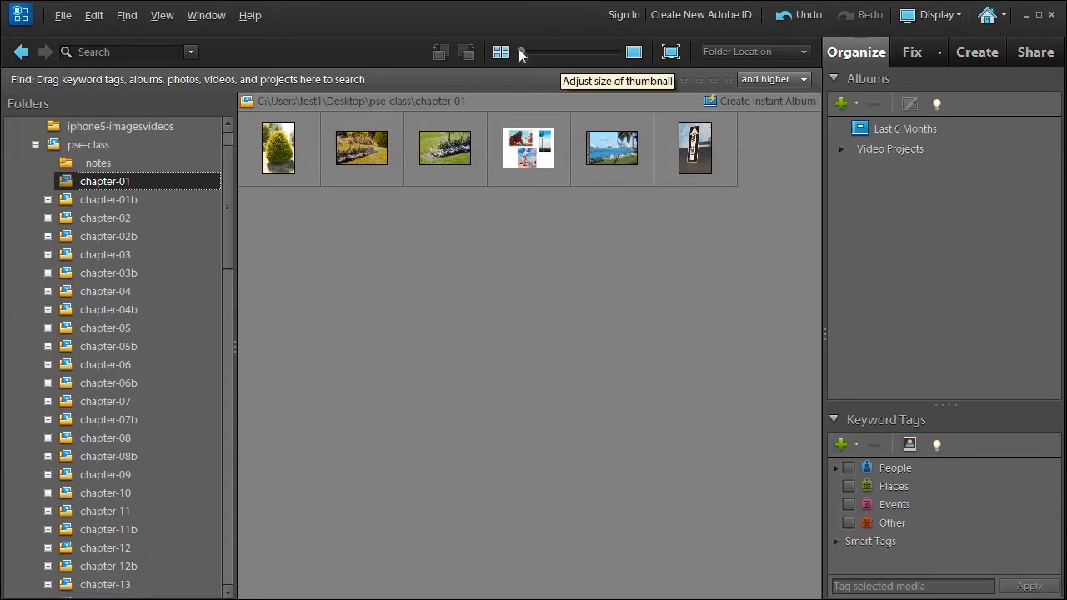
{"action": "left_click_drag", "start_coordinate": [522, 51], "coordinate": [581, 56]}
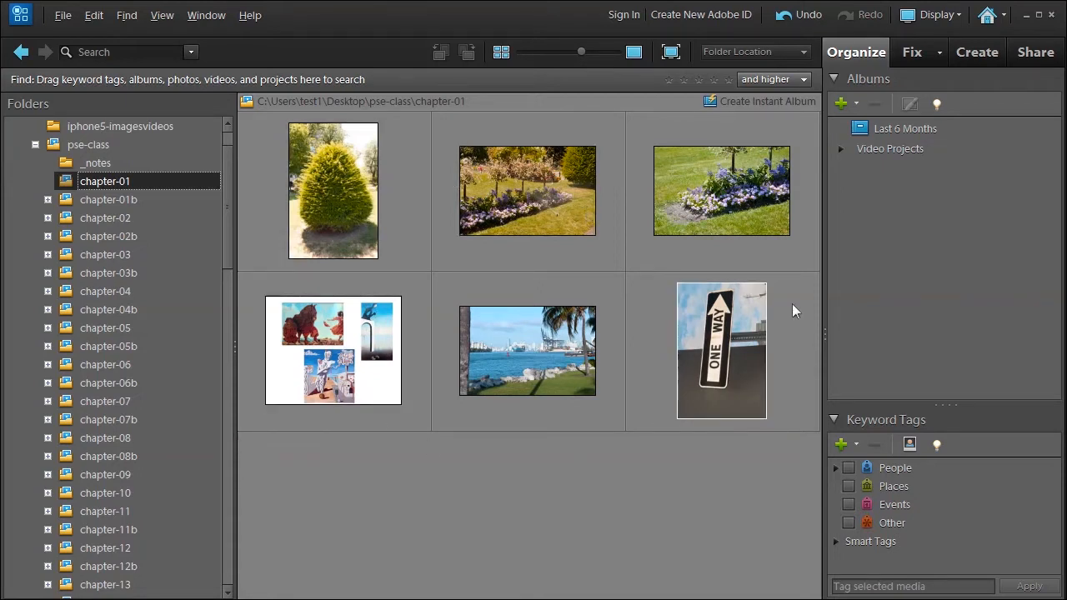
Turn on Details for the thumbnails, and switch their file names off and back on.
{"action": "left_click", "coordinate": [159, 18]}
{"action": "left_click", "coordinate": [187, 97]}
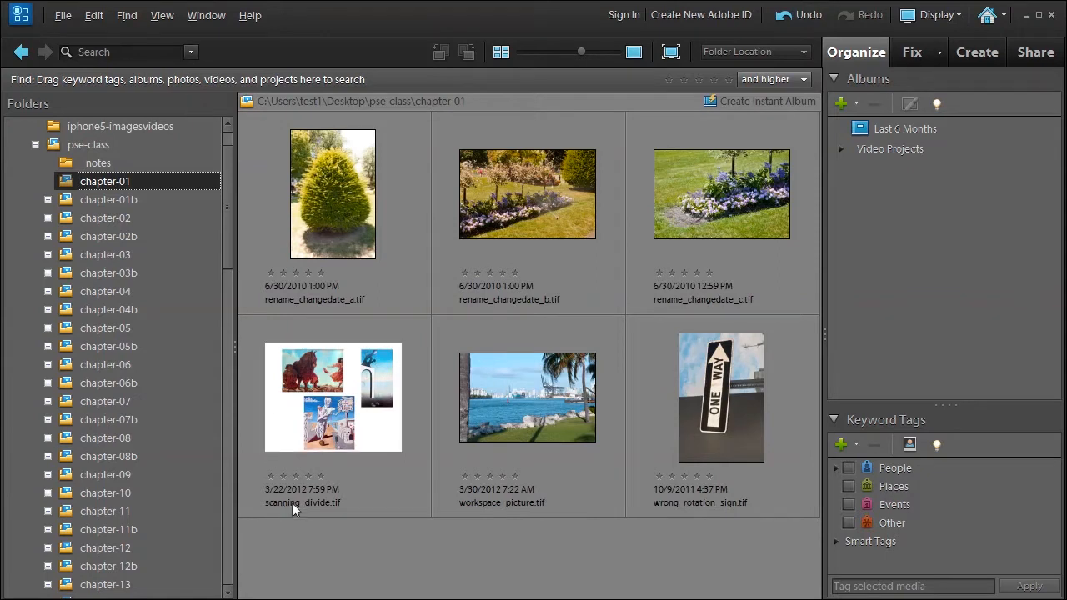
{"action": "left_click", "coordinate": [159, 17]}
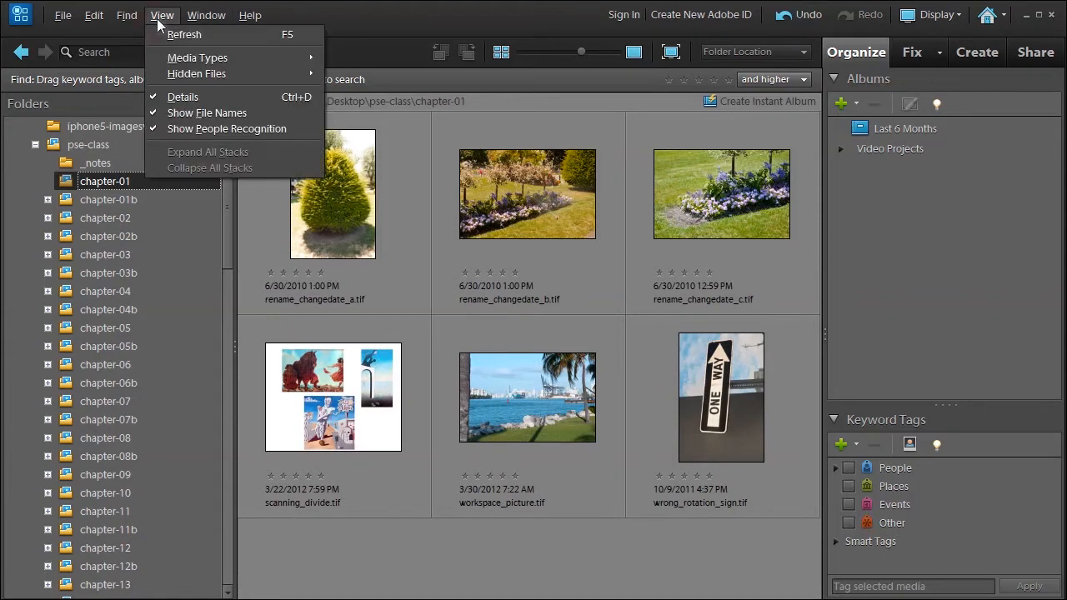
{"action": "left_click", "coordinate": [191, 115]}
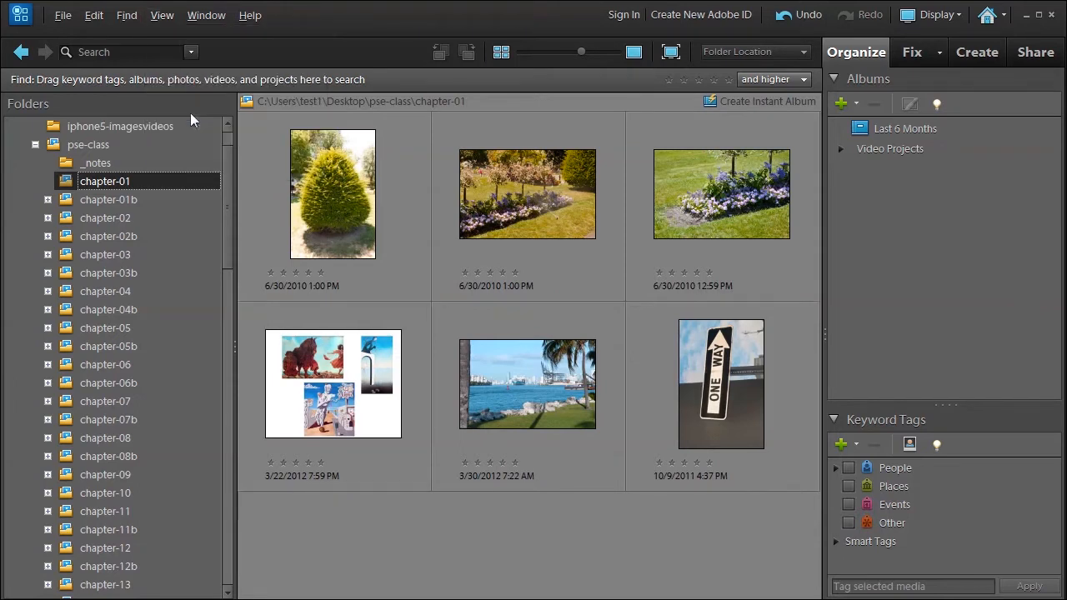
{"action": "left_click", "coordinate": [159, 18]}
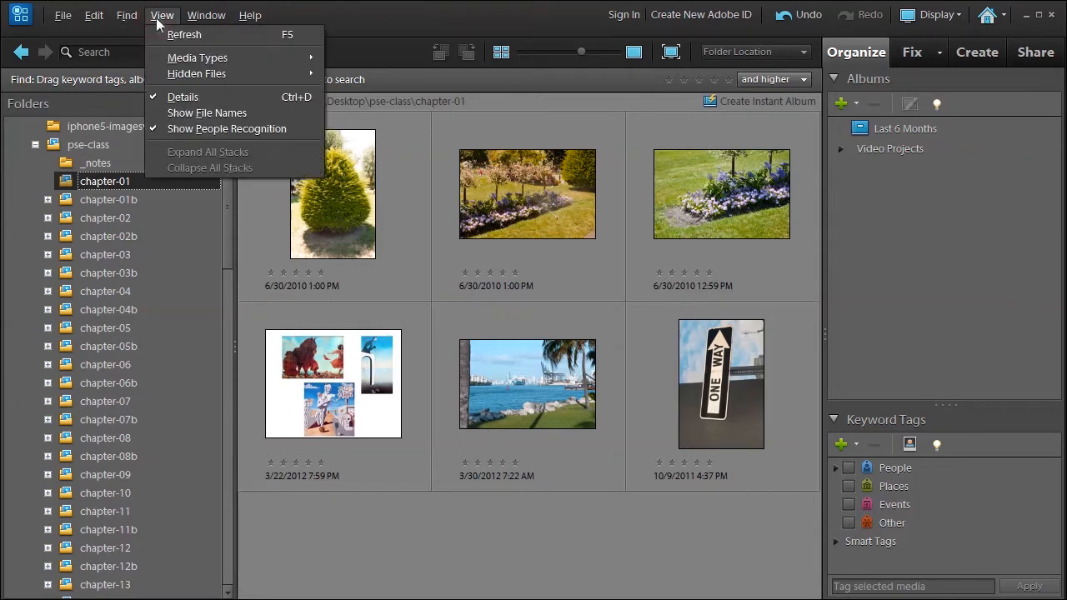
{"action": "left_click", "coordinate": [190, 115]}
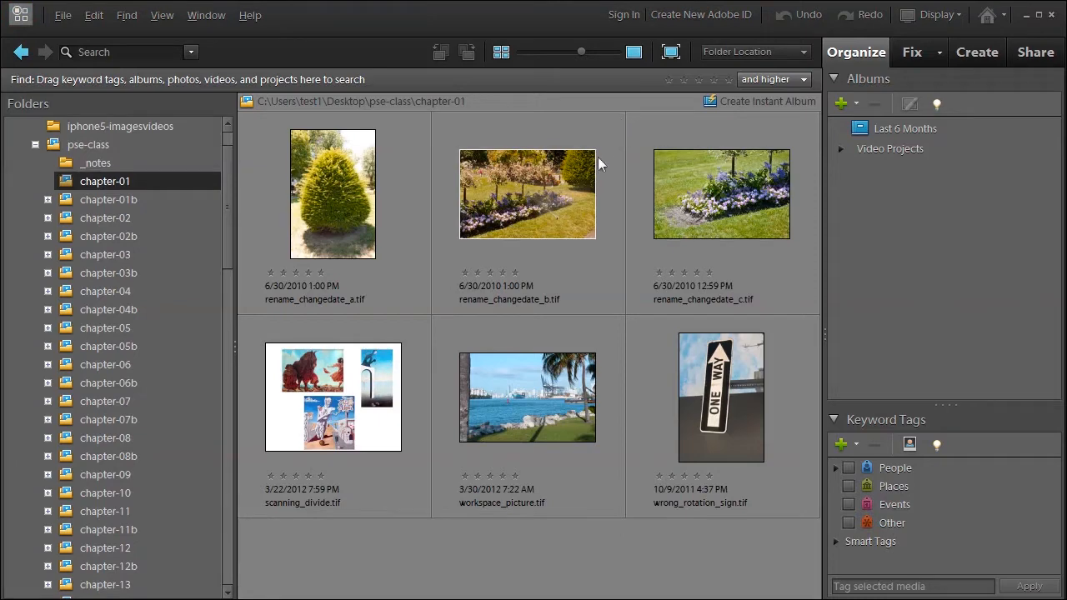
Switch to single photo view and step forward through the chapter-01 photos to workspace_picture.tif.
{"action": "left_click", "coordinate": [634, 53]}
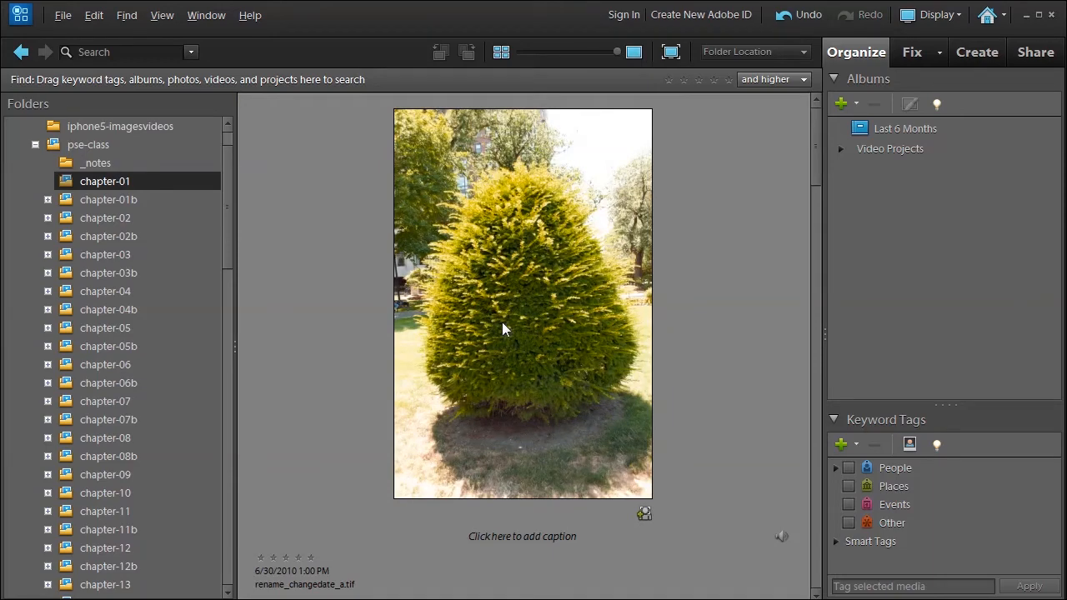
{"action": "key", "text": "Right"}
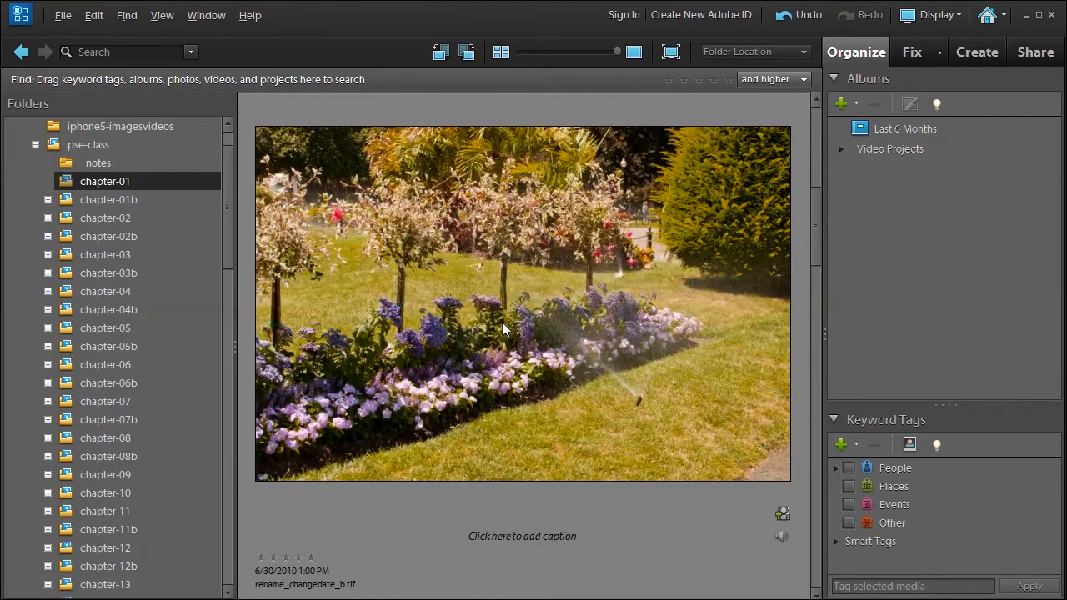
{"action": "key", "text": "Right"}
{"action": "key", "text": "Right"}
{"action": "key", "text": "Right"}
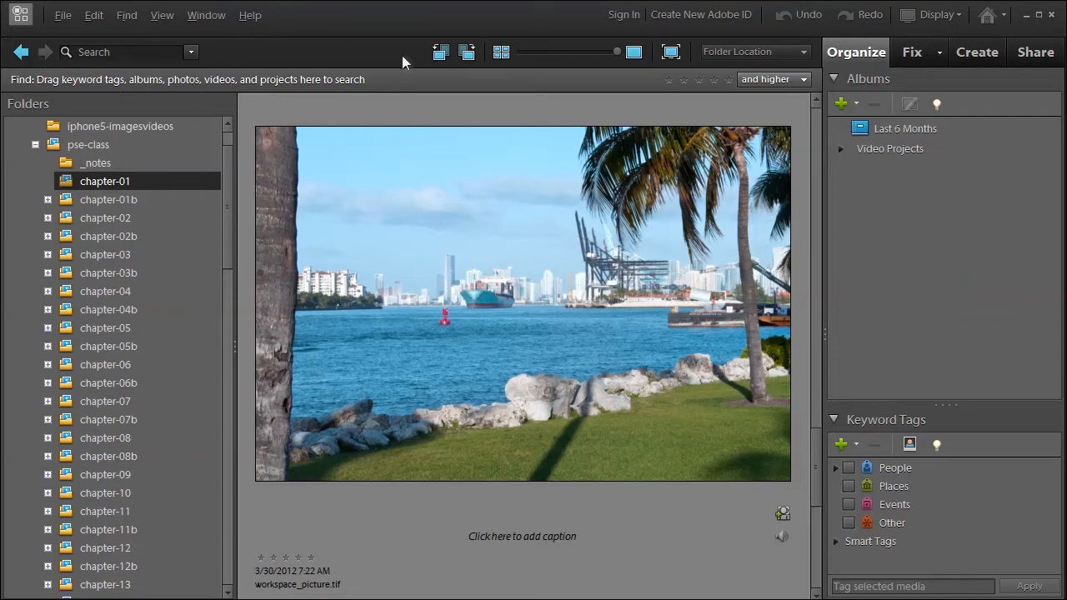
View workspace_picture.tif in full screen and return to the single photo view.
{"action": "left_click", "coordinate": [672, 53]}
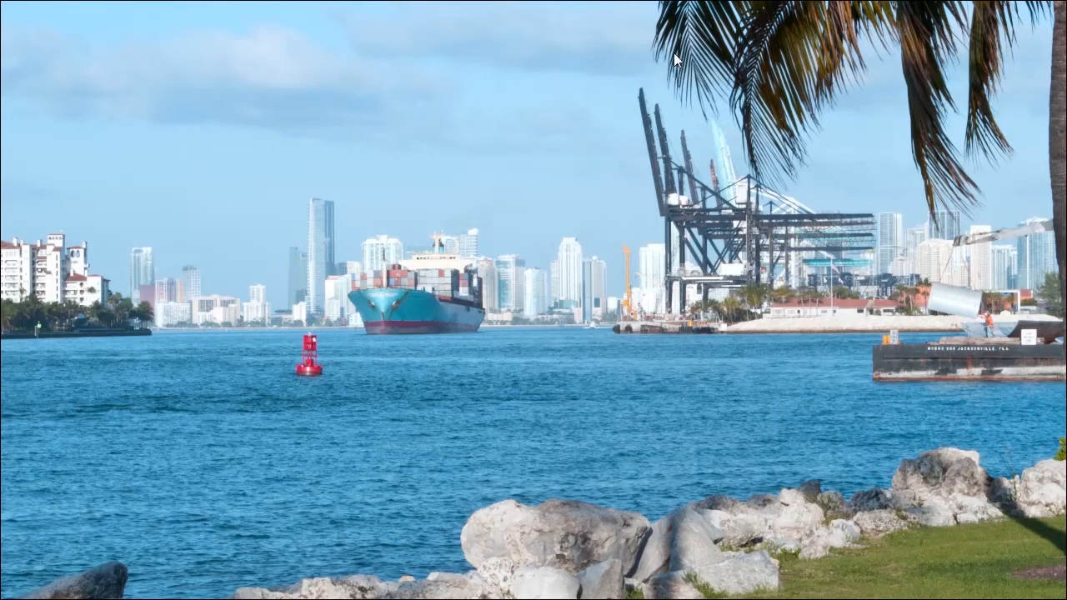
{"action": "key", "text": "Escape"}
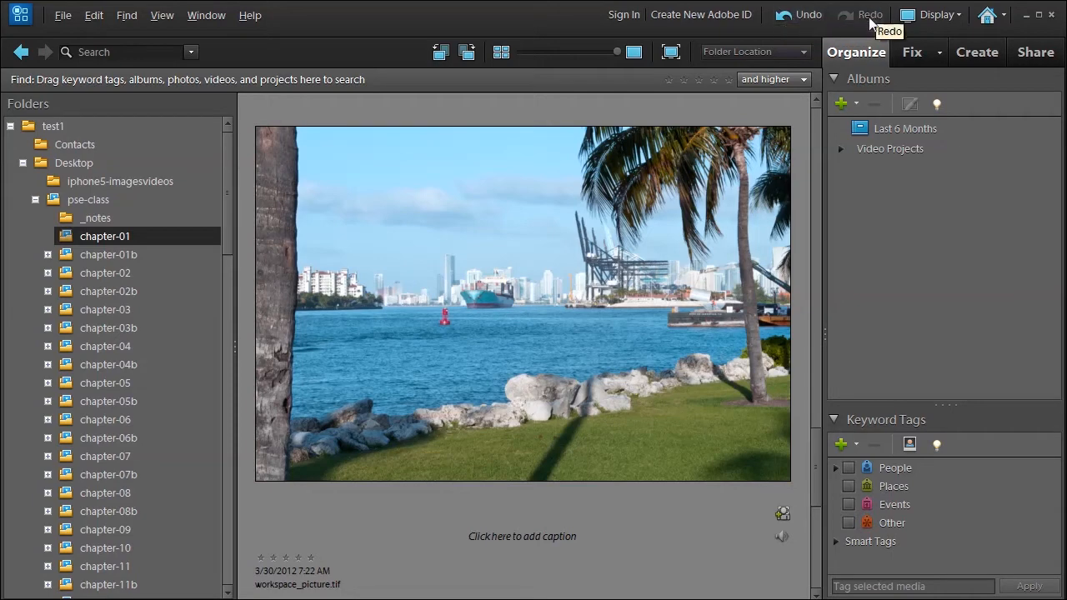
{"action": "left_click", "coordinate": [938, 17]}
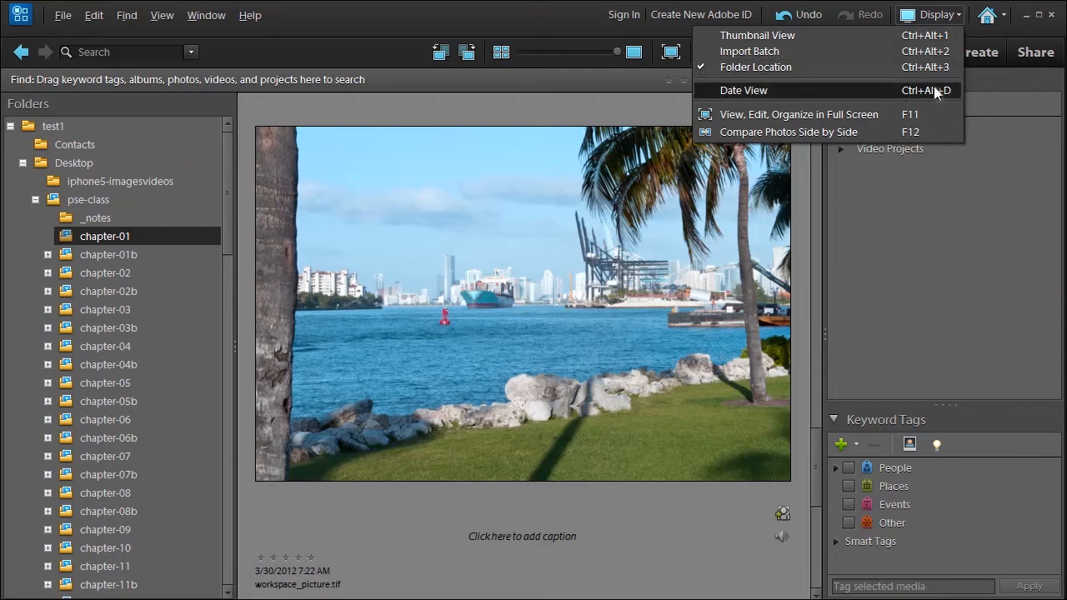
{"action": "left_click", "coordinate": [1006, 167]}
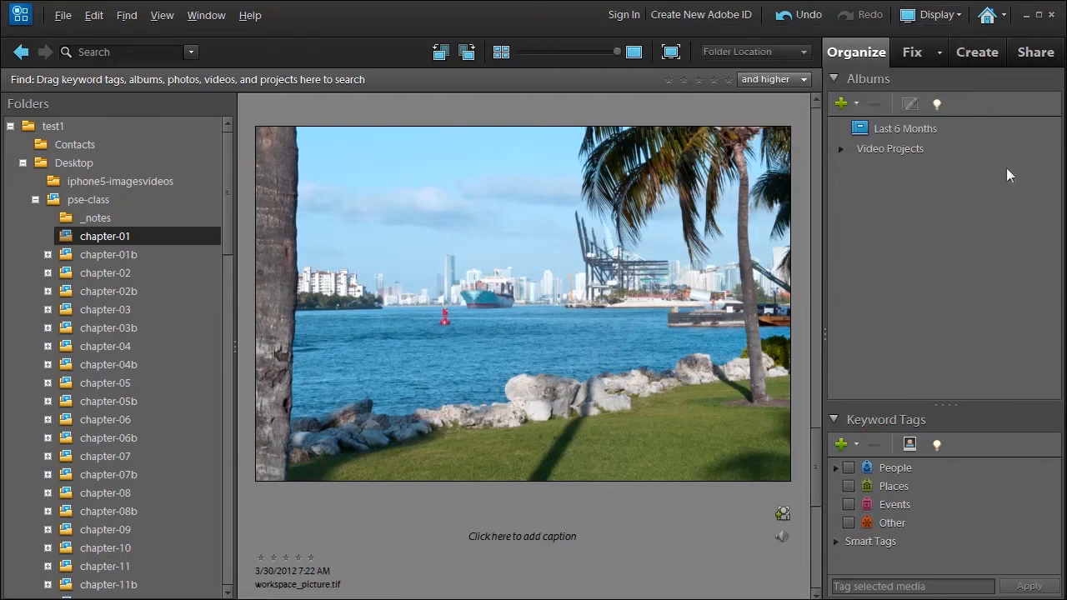
{"action": "left_click", "coordinate": [1001, 18]}
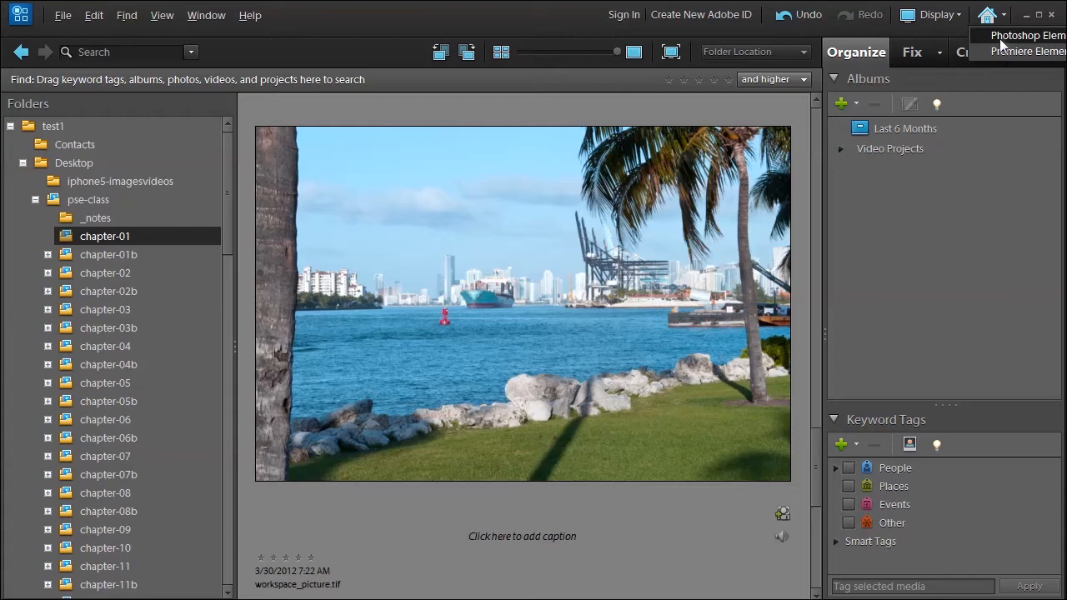
{"action": "left_click", "coordinate": [985, 178]}
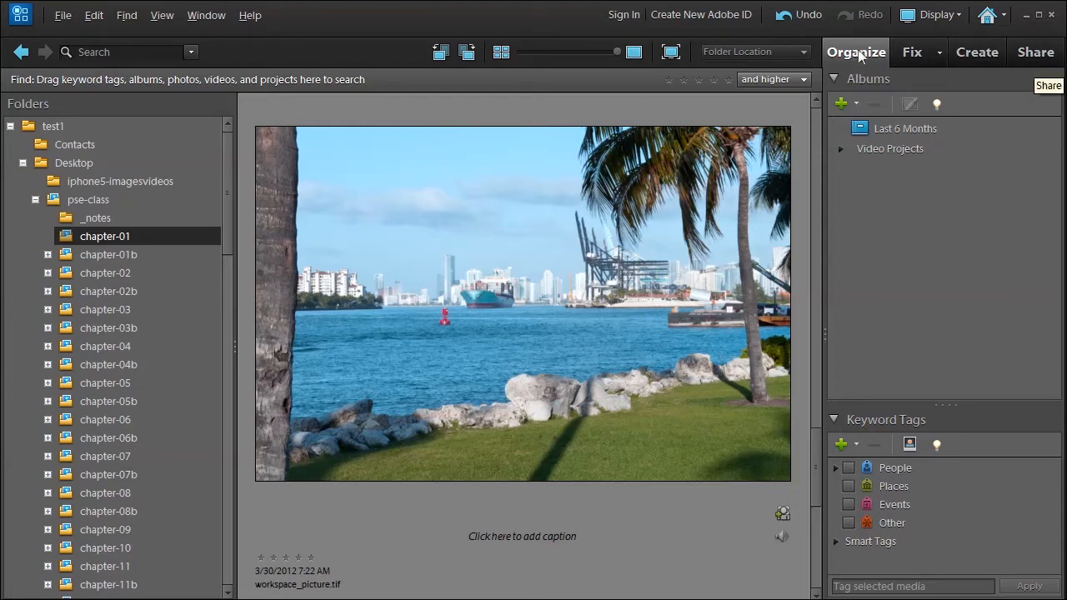
Look over the available Create and Share options and return to the Organize tools.
{"action": "left_click", "coordinate": [912, 52]}
{"action": "left_click", "coordinate": [994, 54]}
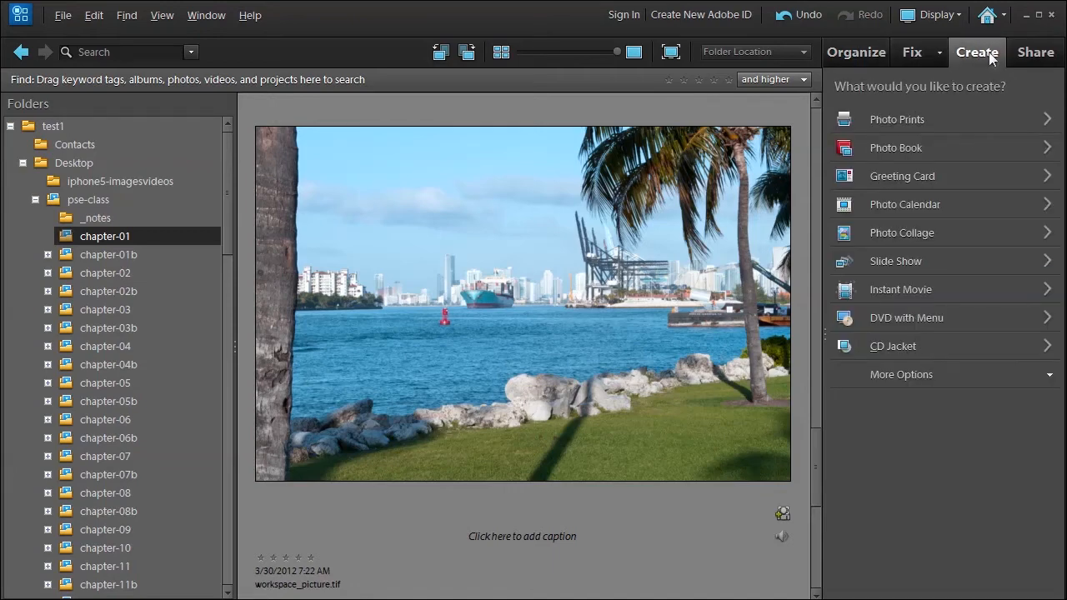
{"action": "left_click", "coordinate": [1037, 55]}
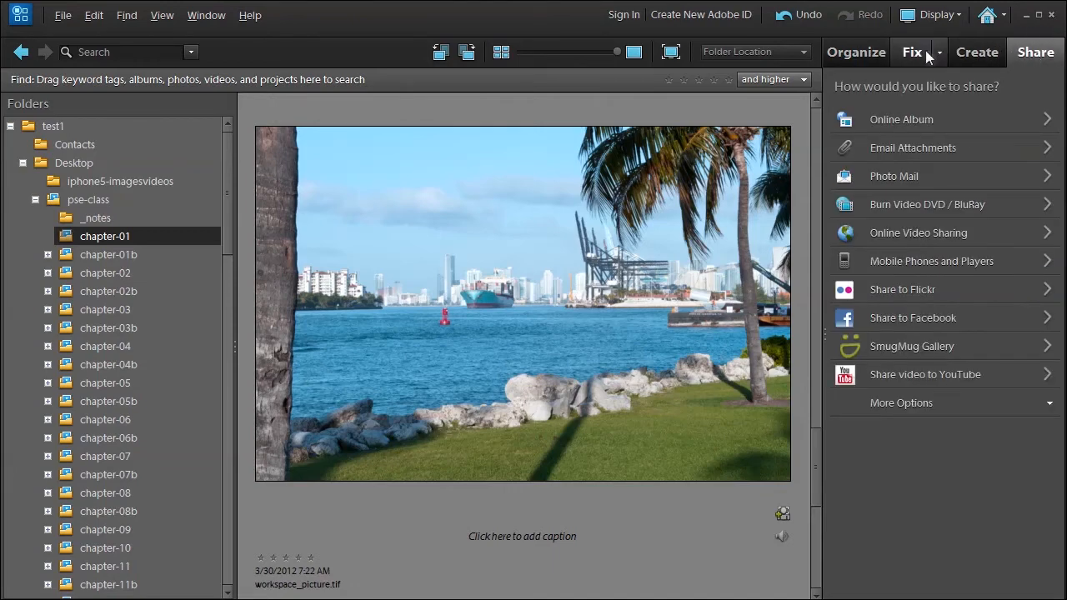
{"action": "left_click", "coordinate": [864, 55]}
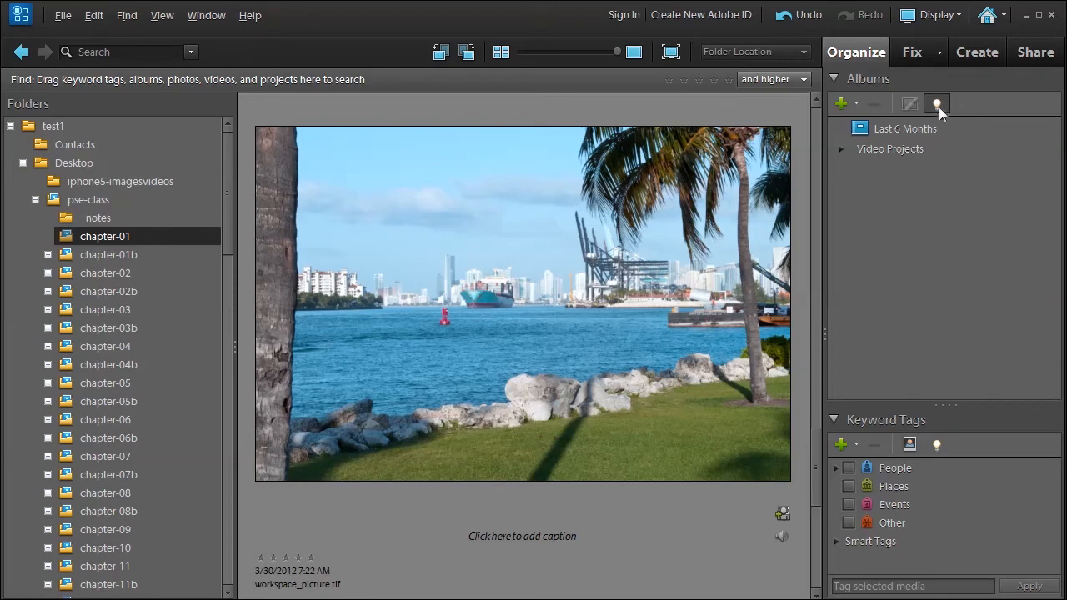
Collapse the Albums section and expand it again.
{"action": "left_click", "coordinate": [833, 77]}
{"action": "left_click", "coordinate": [832, 78]}
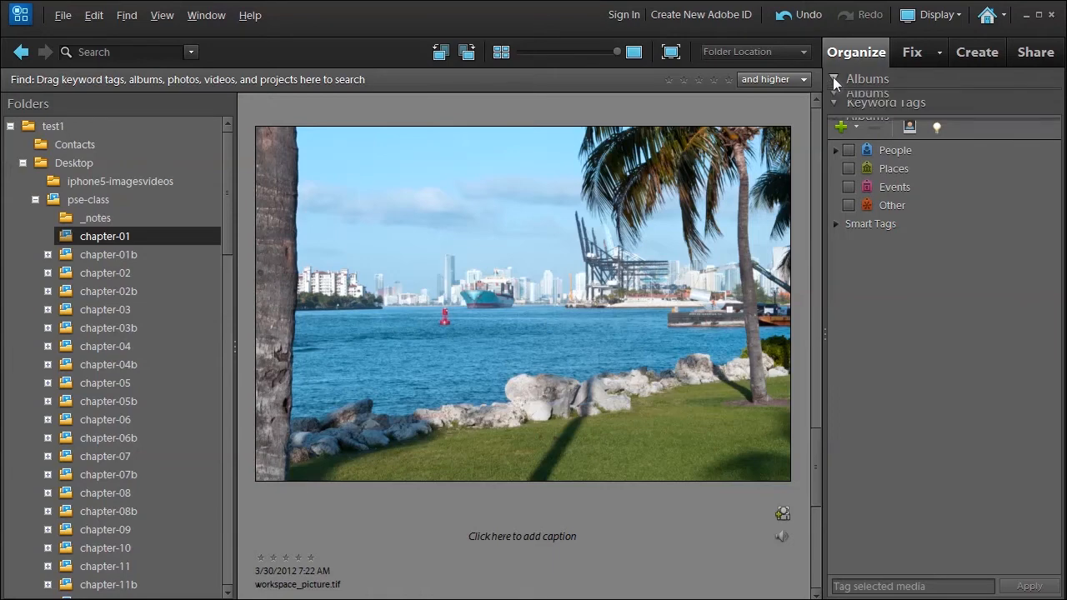
{"action": "left_click", "coordinate": [833, 78]}
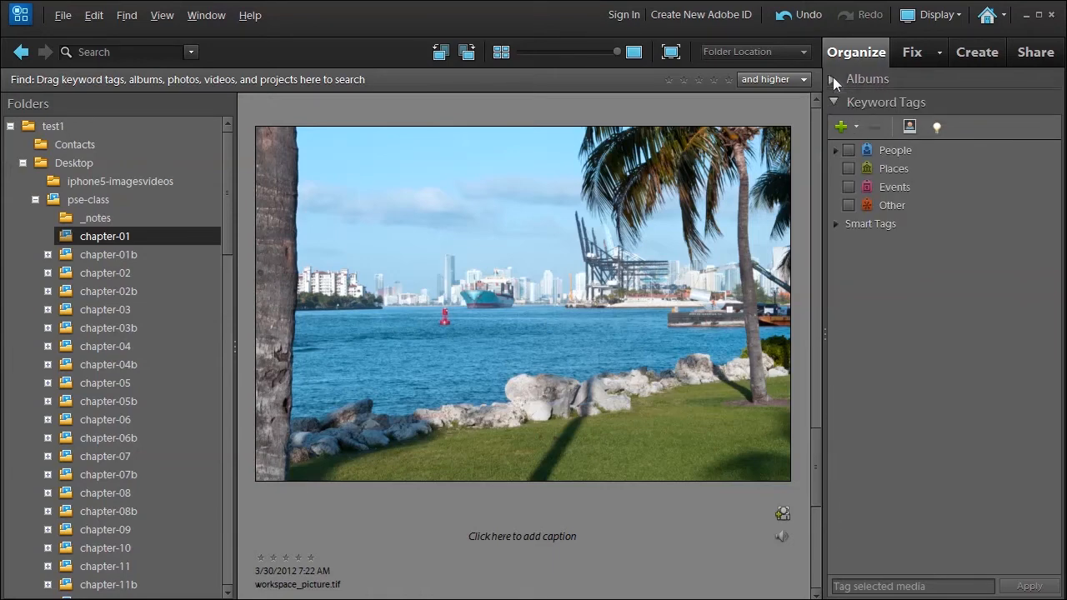
{"action": "left_click", "coordinate": [833, 78]}
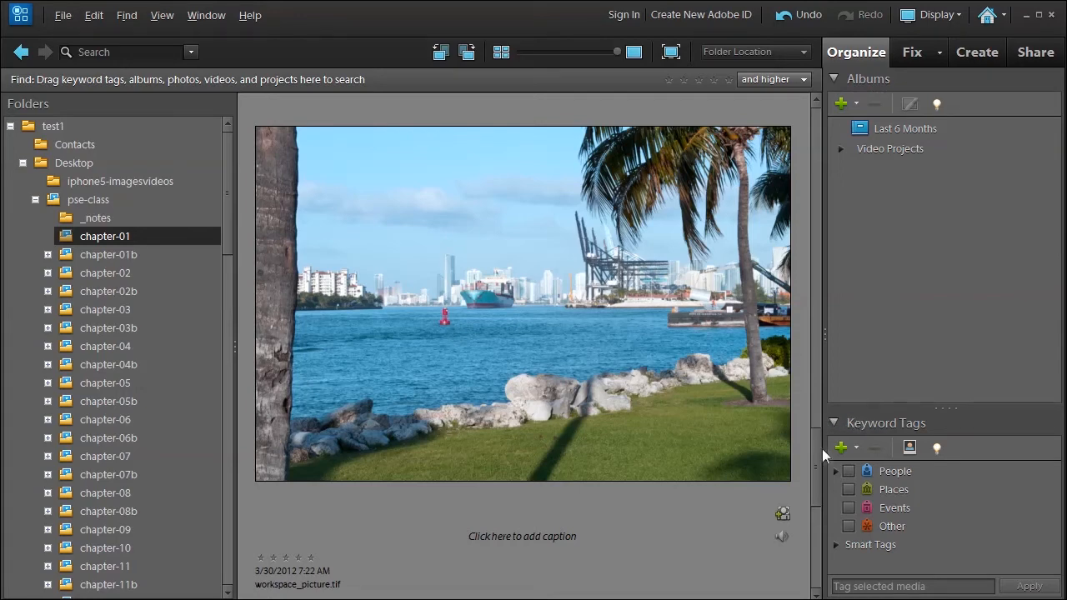
Hide and restore the Organize task pane, and give its Keyword Tags section more height than before.
{"action": "left_click", "coordinate": [824, 334]}
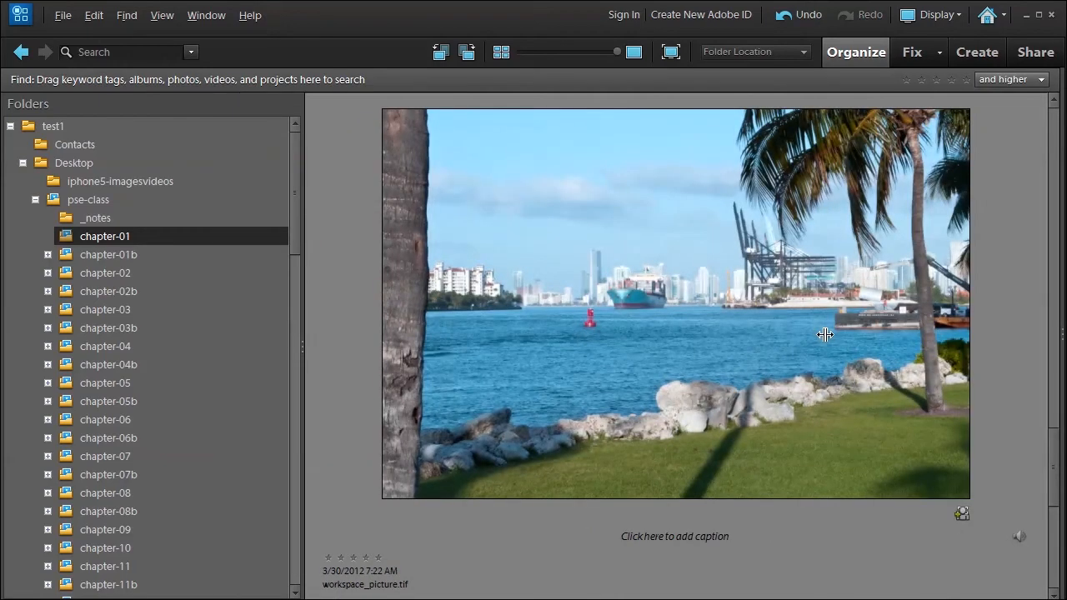
{"action": "left_click", "coordinate": [1060, 331]}
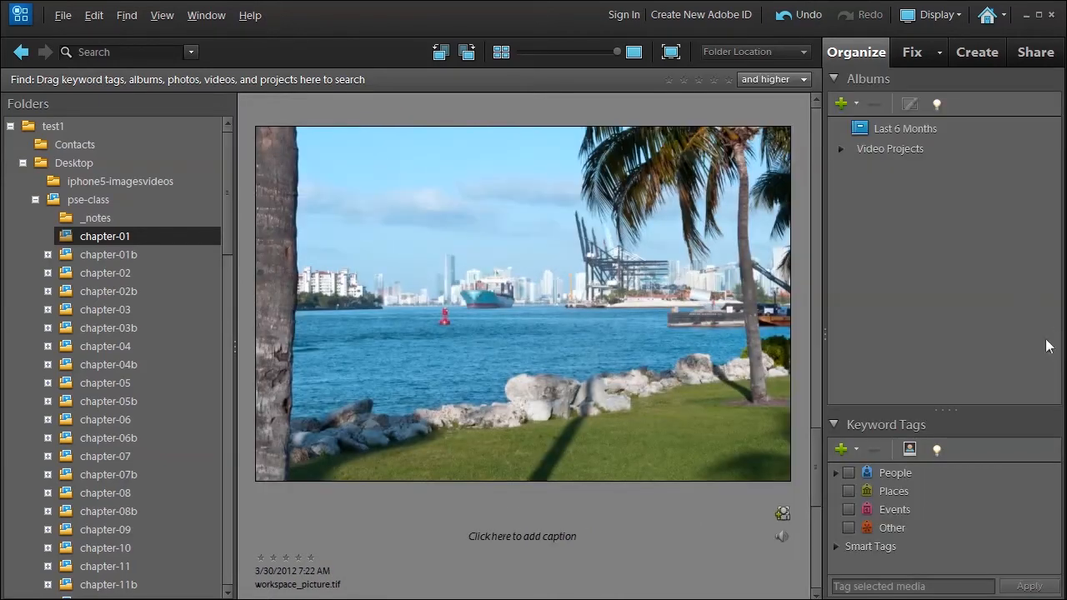
{"action": "left_click_drag", "start_coordinate": [942, 408], "coordinate": [927, 384]}
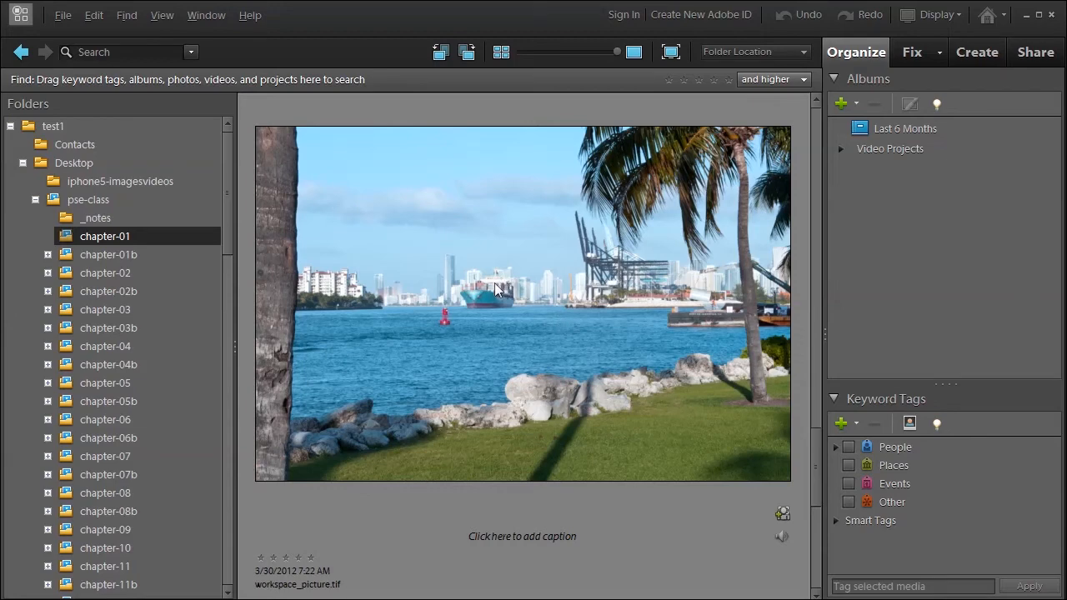
Look over the commands available for workspace_picture.tif and the Media Types display options.
{"action": "right_click", "coordinate": [551, 292]}
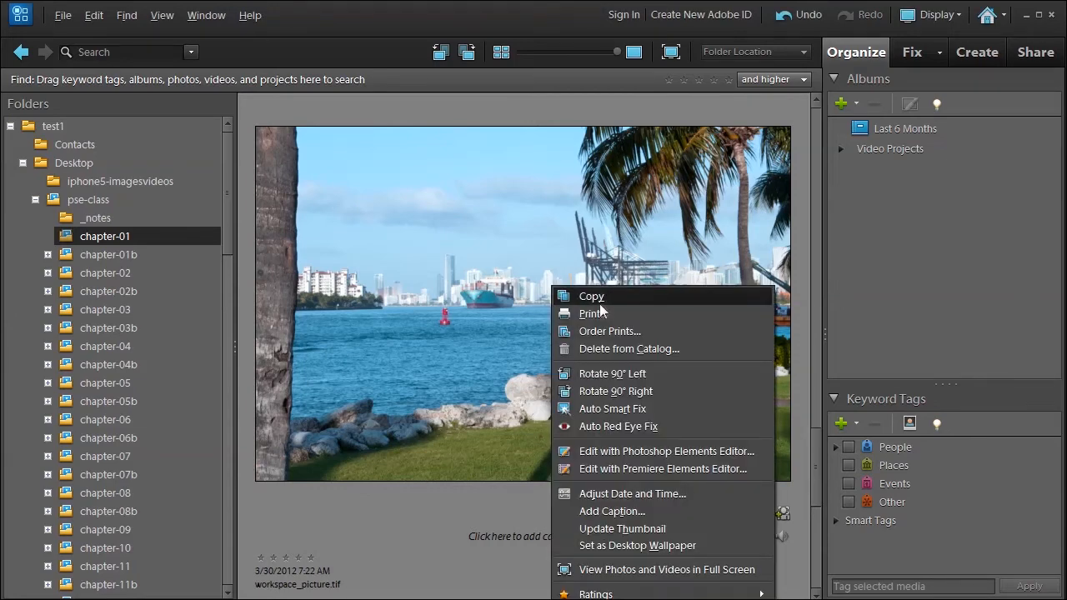
{"action": "left_click", "coordinate": [349, 529]}
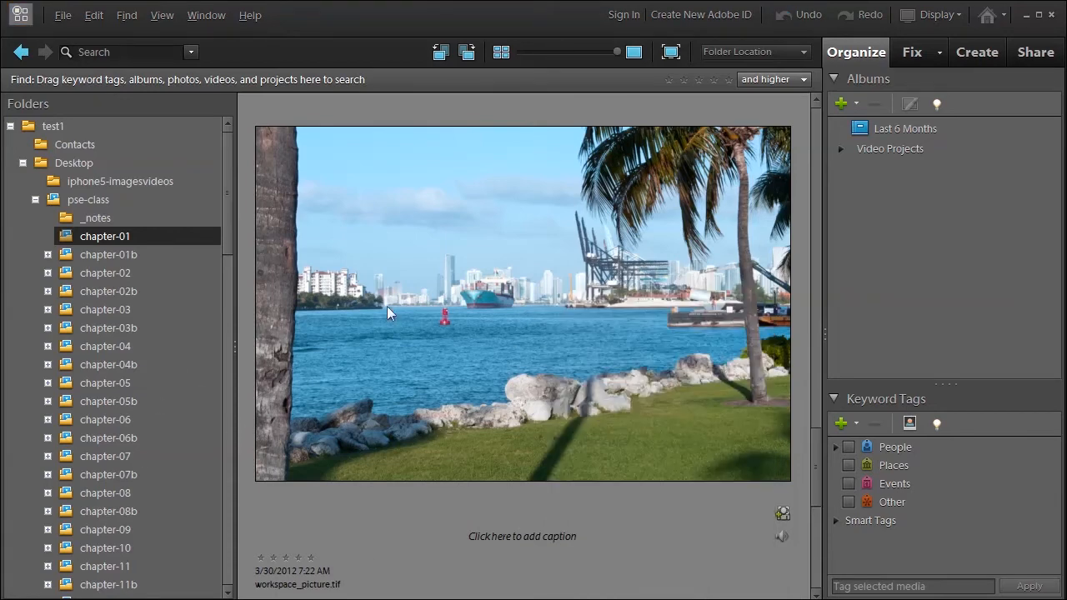
{"action": "left_click", "coordinate": [162, 16]}
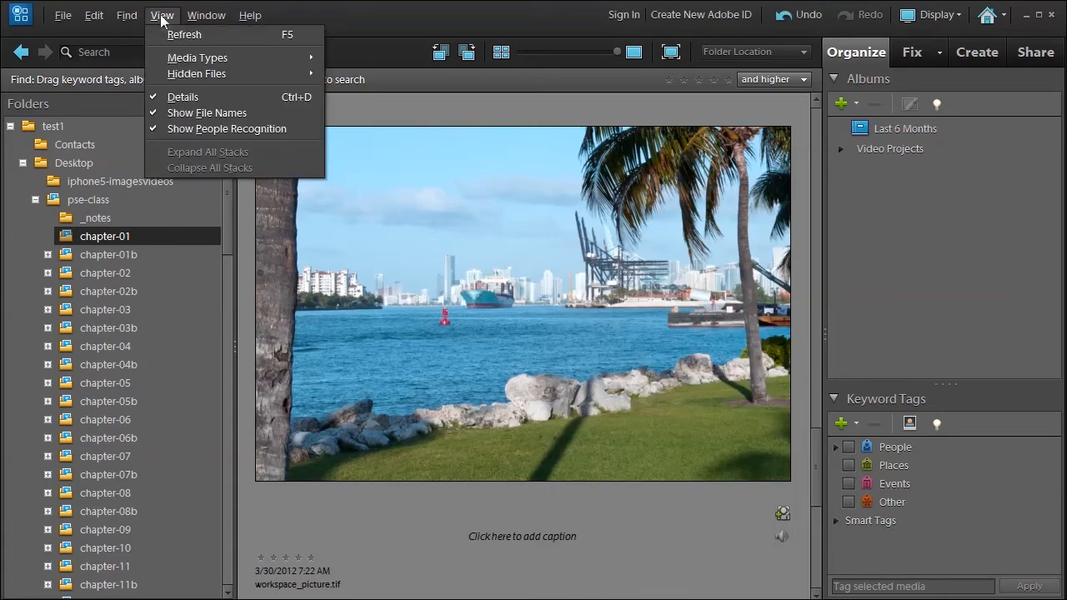
{"action": "mouse_move", "coordinate": [166, 59]}
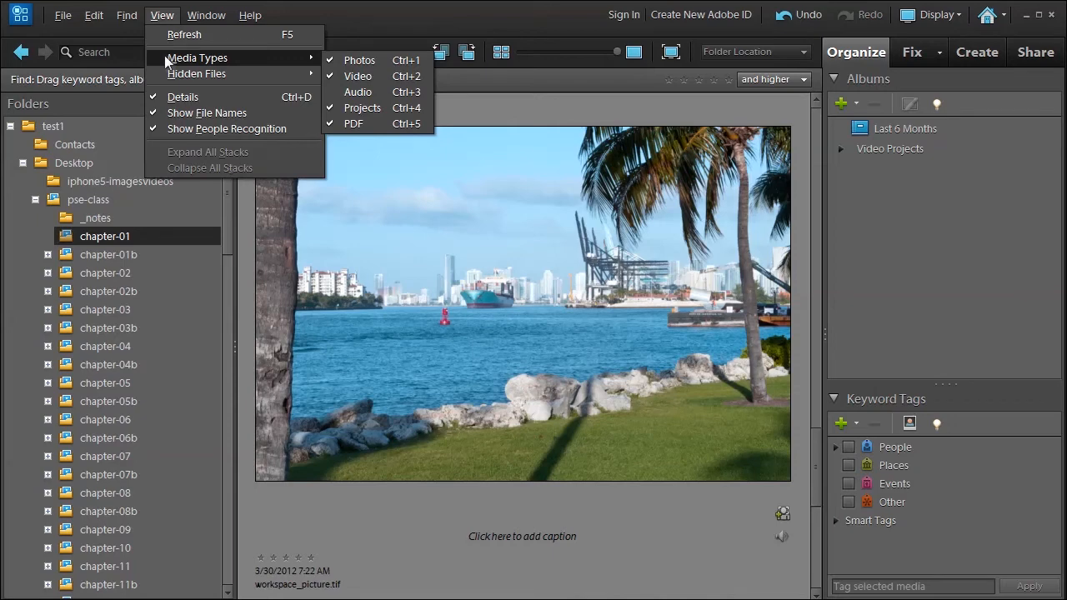
{"action": "left_click", "coordinate": [369, 109]}
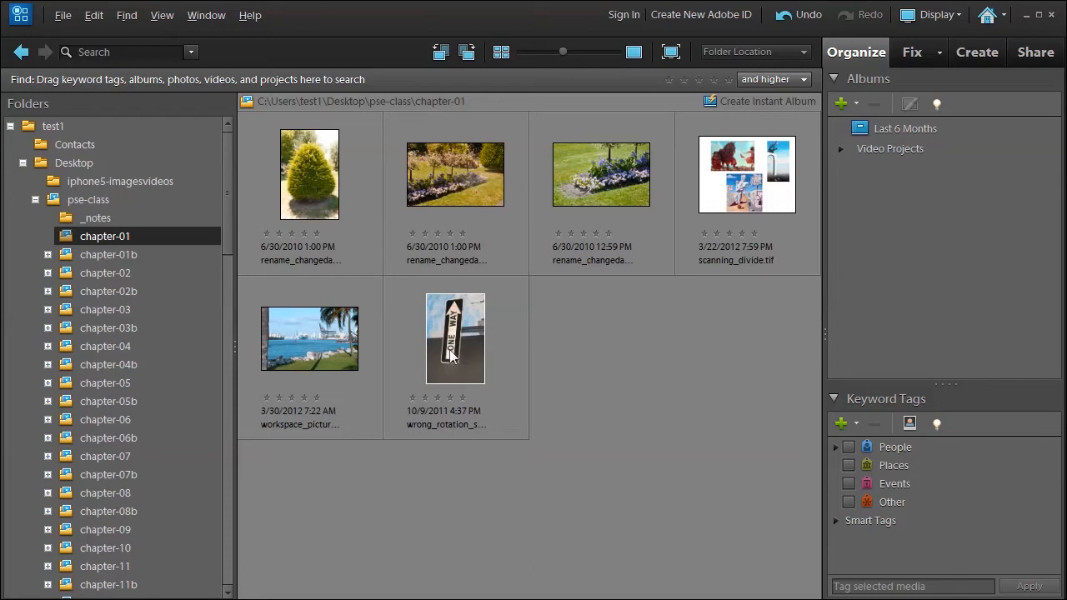
Open wrong_rotation_sign.tif in the single photo view and rotate it 90° right, choosing to always rotate a copy of the file.
{"action": "left_click", "coordinate": [451, 354]}
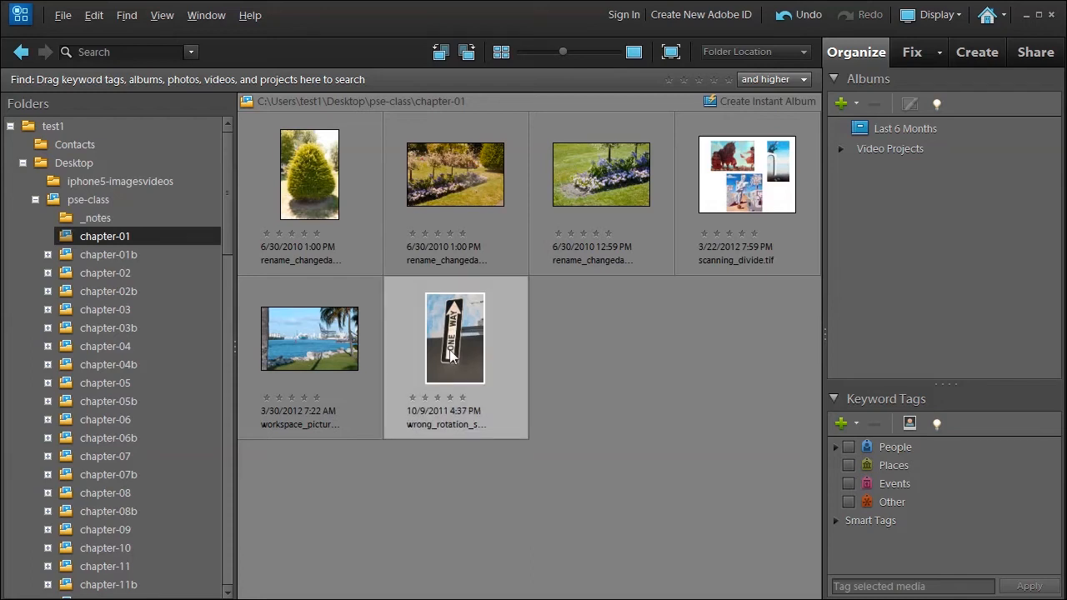
{"action": "double_click", "coordinate": [451, 354]}
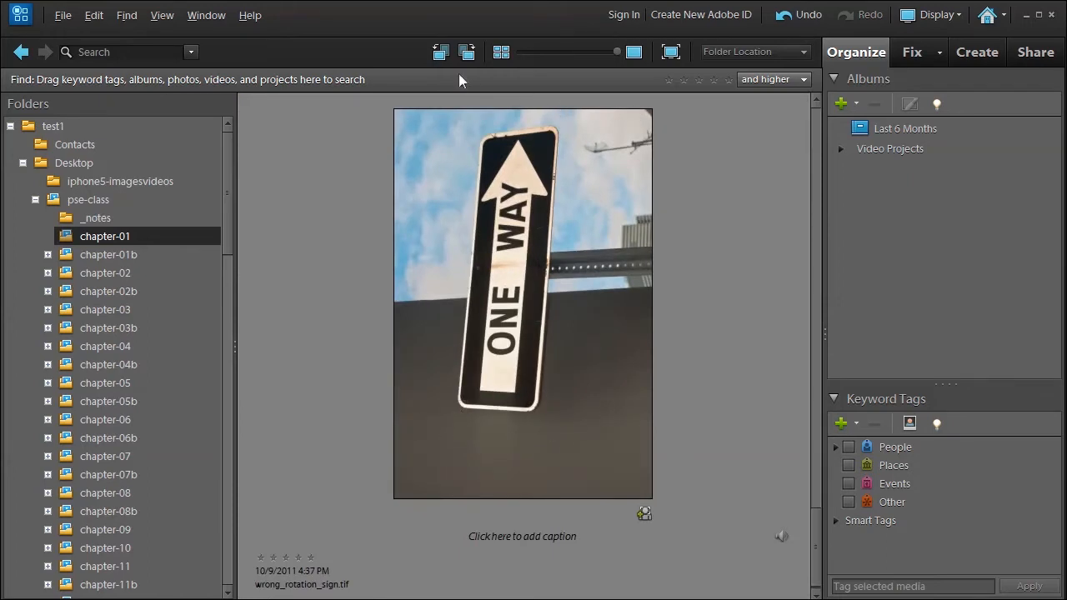
{"action": "left_click", "coordinate": [469, 55]}
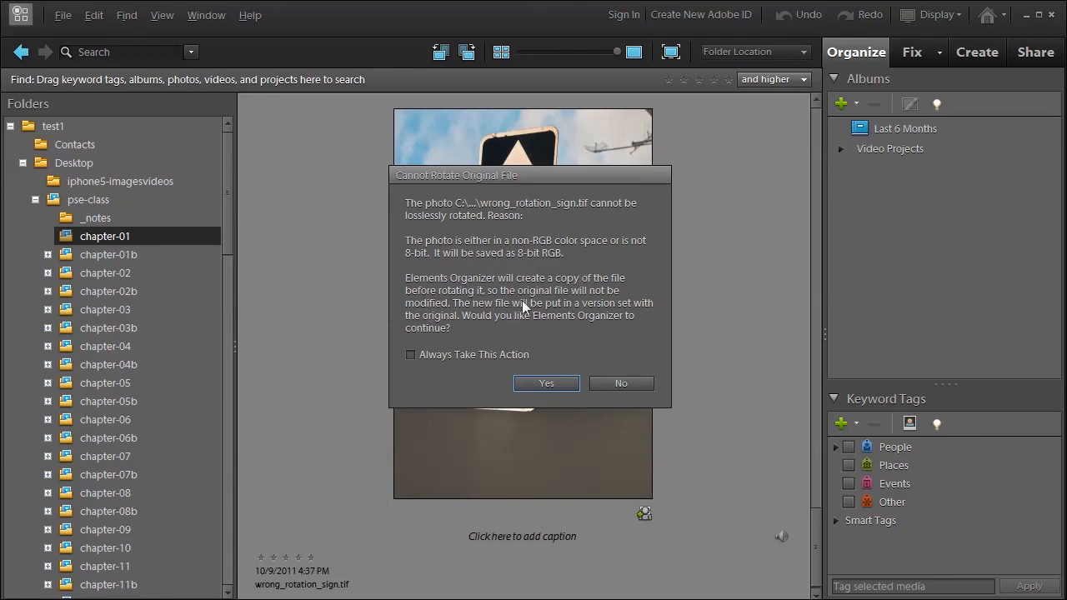
{"action": "left_click", "coordinate": [410, 356]}
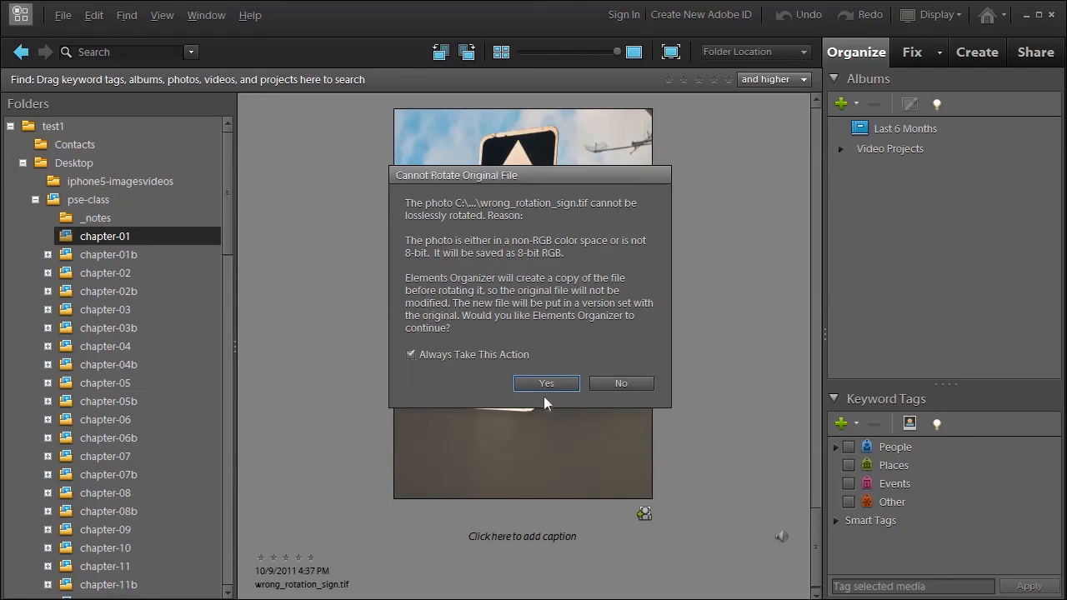
{"action": "left_click", "coordinate": [539, 382]}
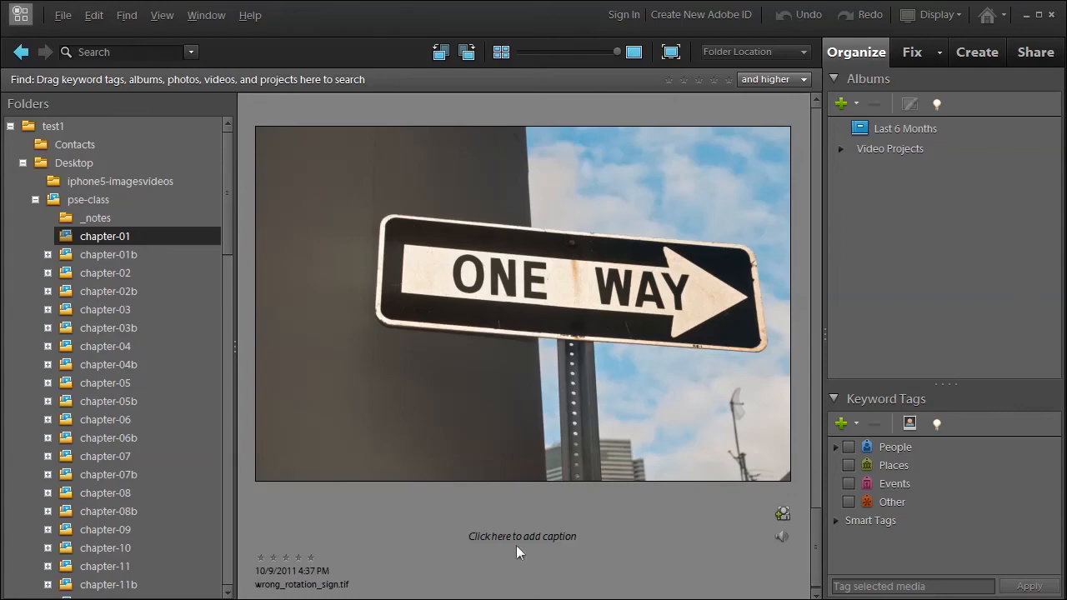
Return to a grid of medium thumbnails, three per row, and rotate wrong_rotation_sign.tif 90° left and back 90° right.
{"action": "left_click", "coordinate": [584, 51]}
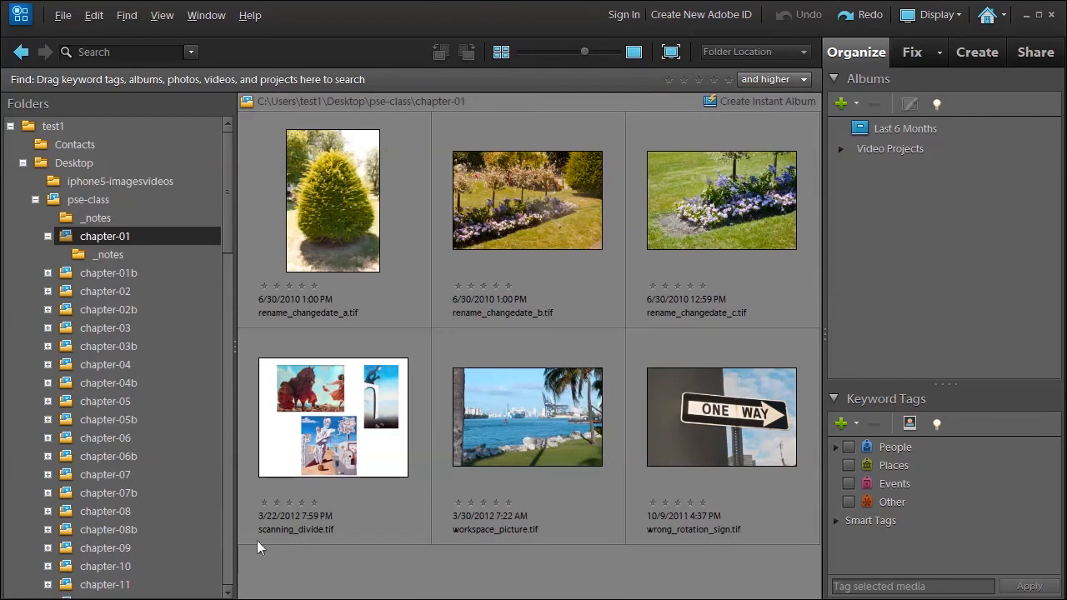
{"action": "left_click", "coordinate": [641, 479]}
{"action": "key", "text": "ctrl+Left"}
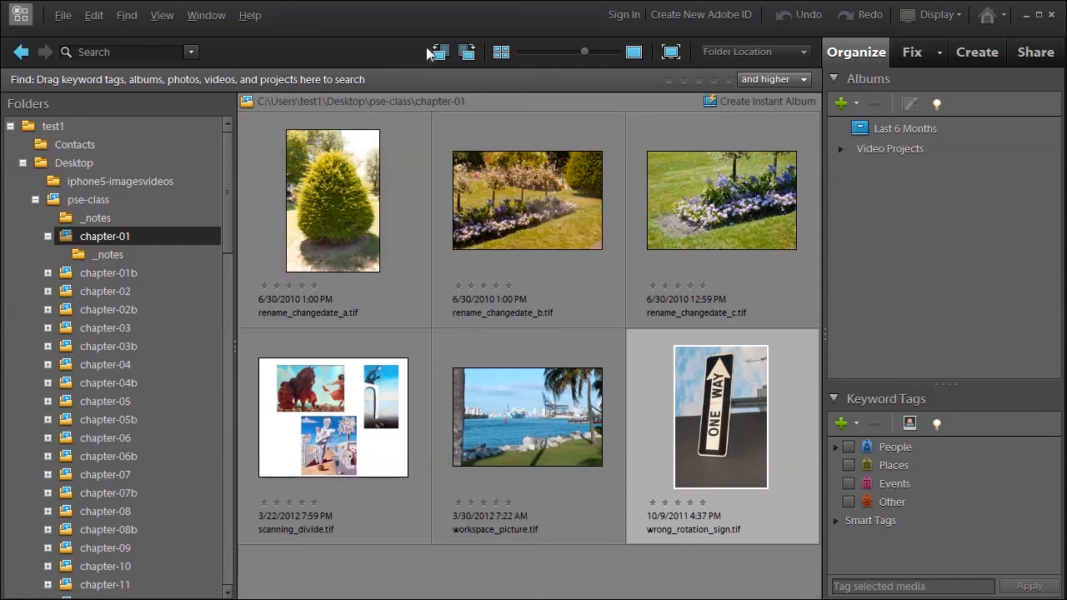
{"action": "left_click", "coordinate": [467, 53]}
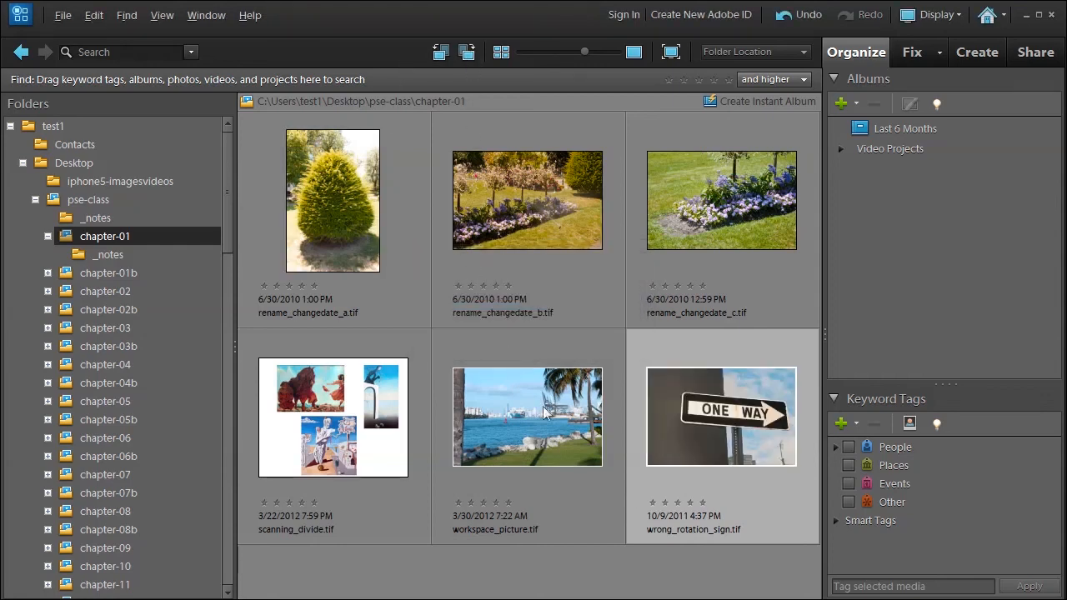